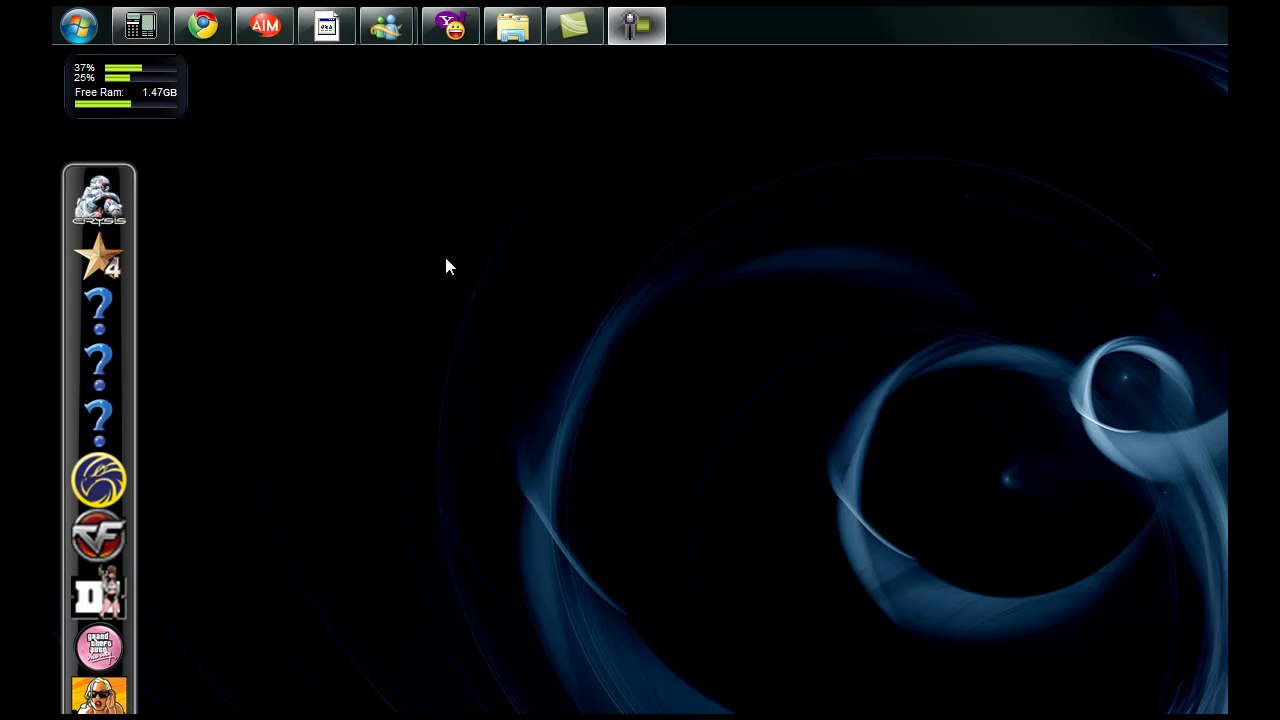
# Open the Disk Cleanup utility from the System Tools in Accessories
pyautogui.click(80, 30)
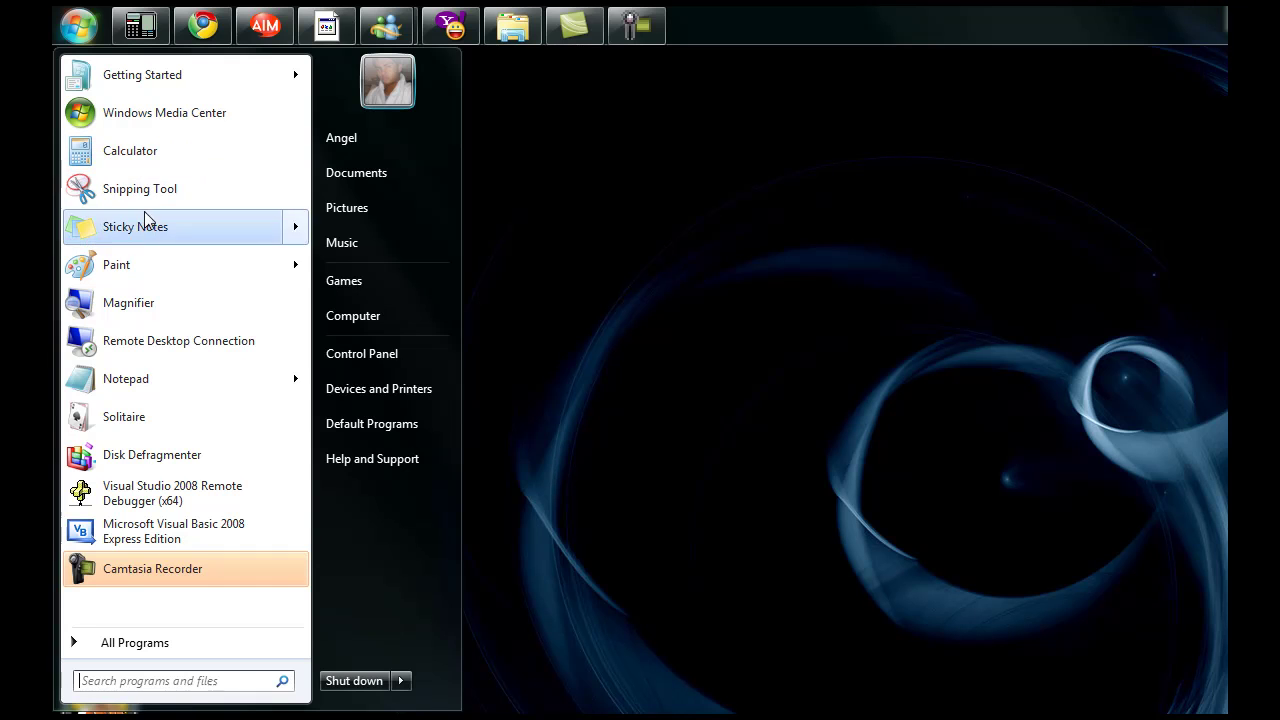
pyautogui.click(143, 644)
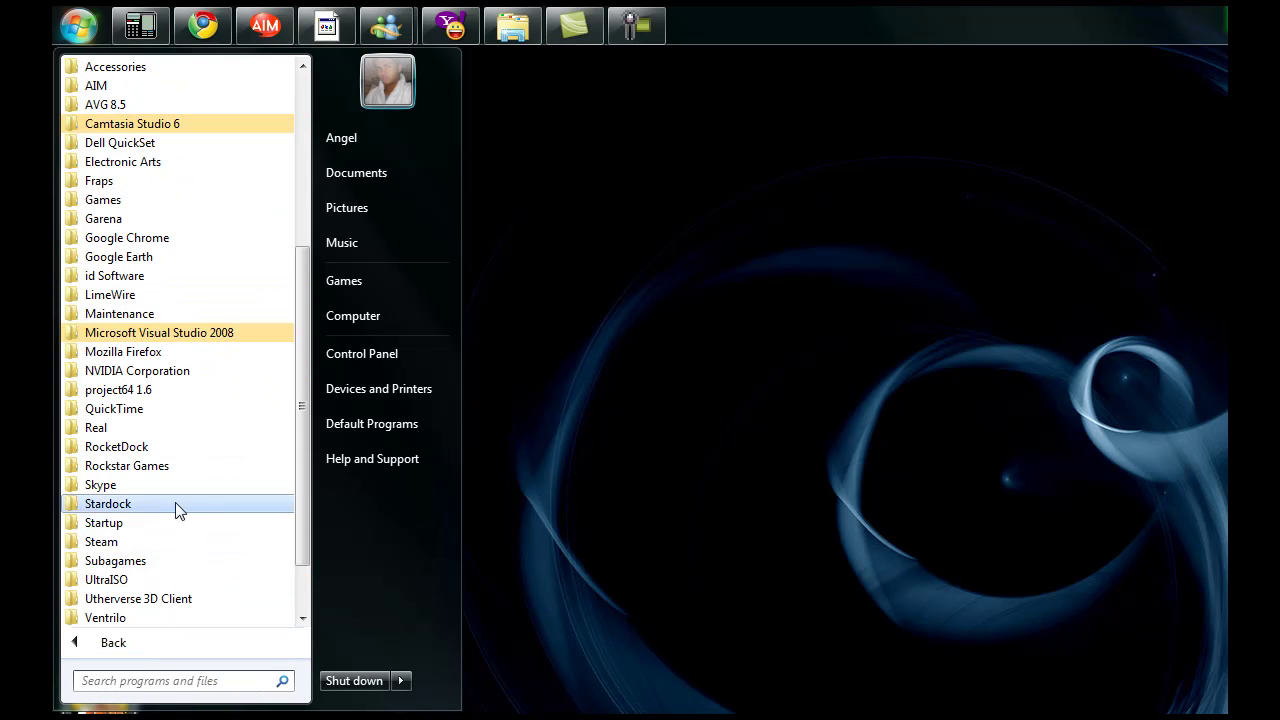
pyautogui.click(121, 70)
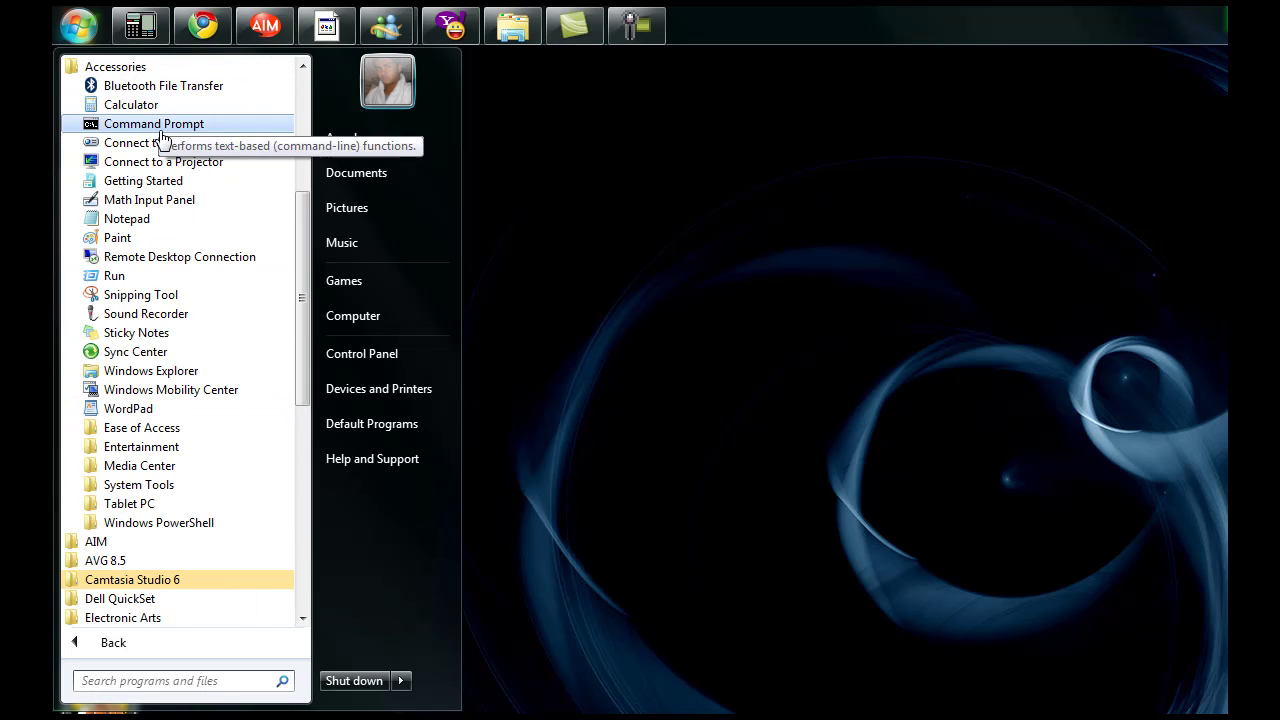
pyautogui.click(165, 485)
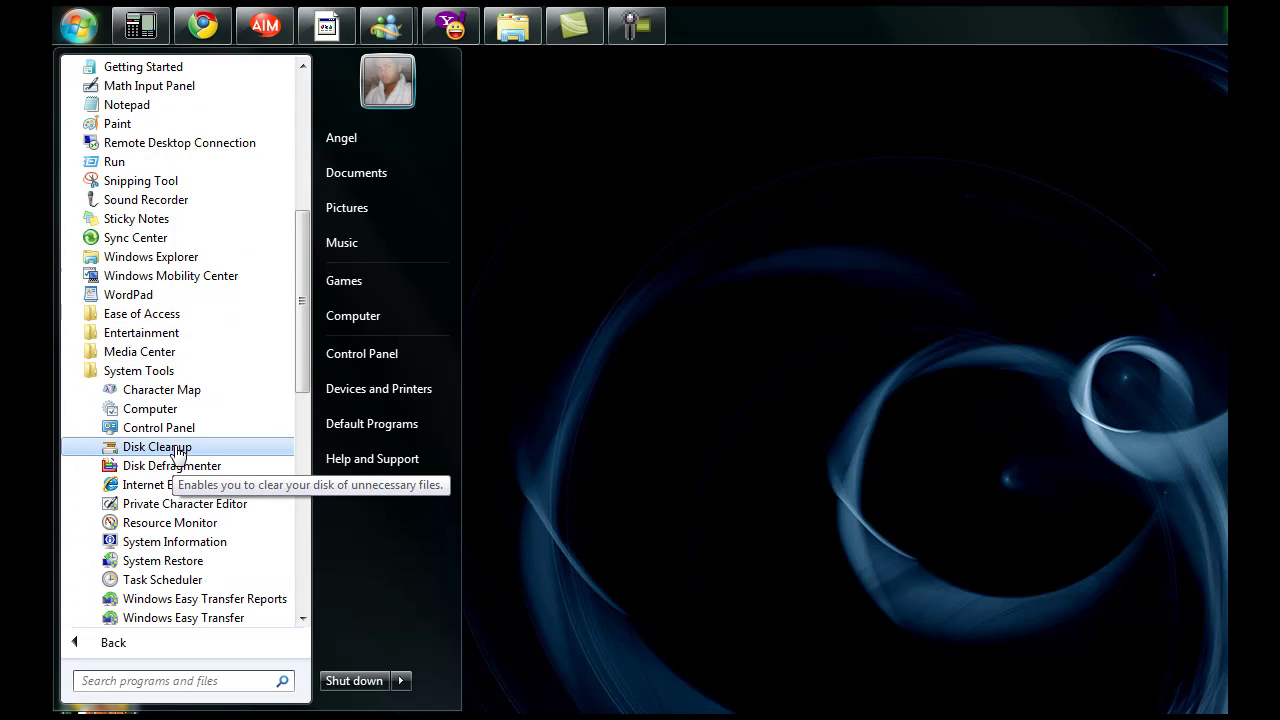
pyautogui.click(176, 450)
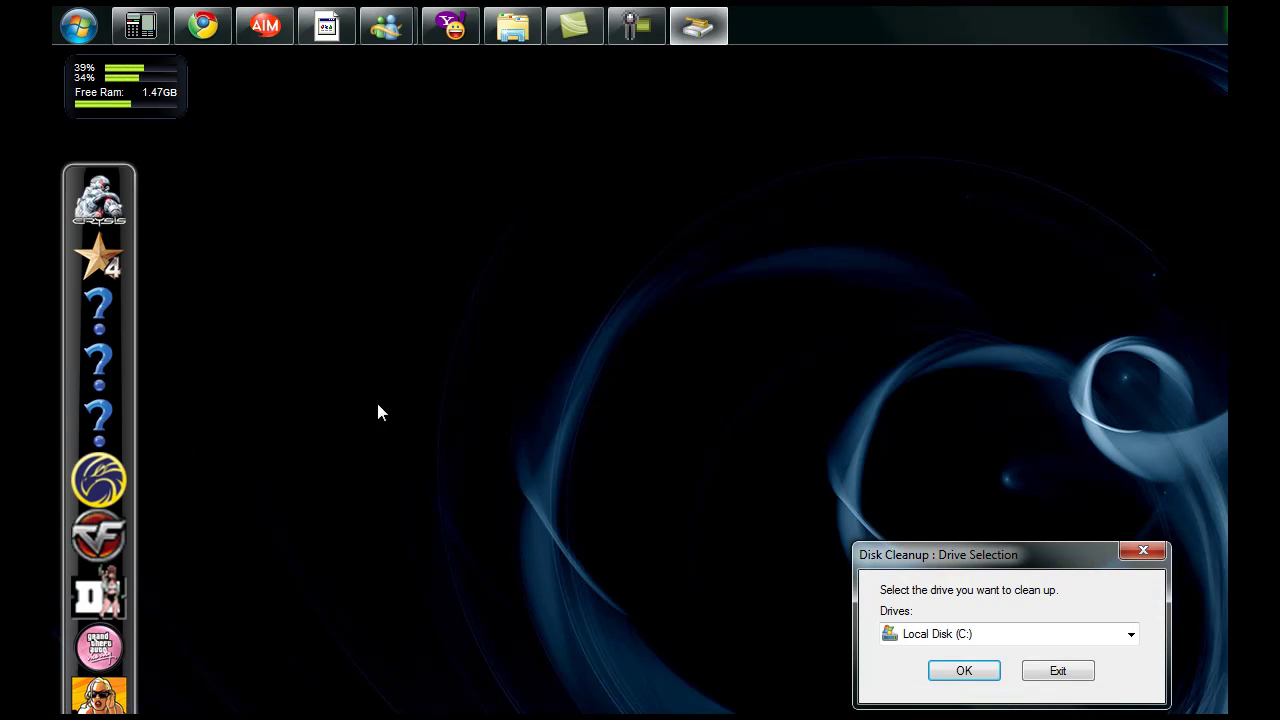
# Scan Local Disk (C:) for files that can be cleaned up, and close the instant message window
pyautogui.moveTo(968, 554); pyautogui.dragTo(903, 458)
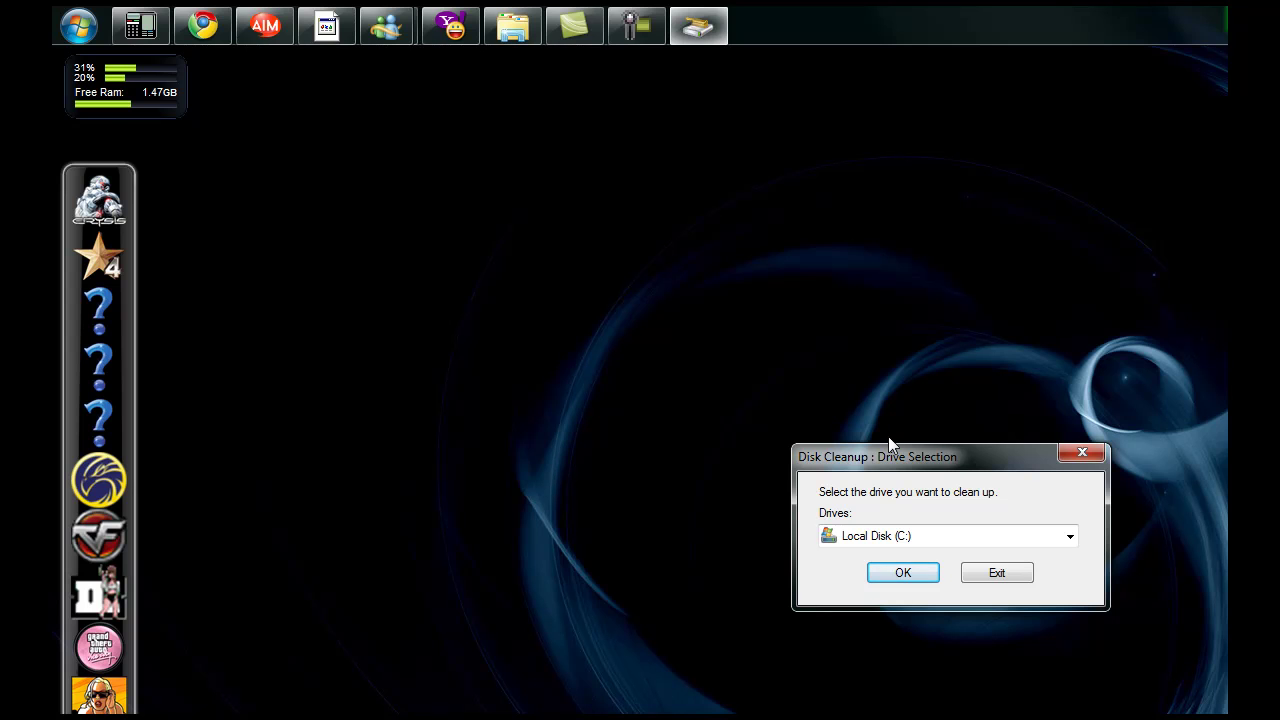
pyautogui.click(902, 575)
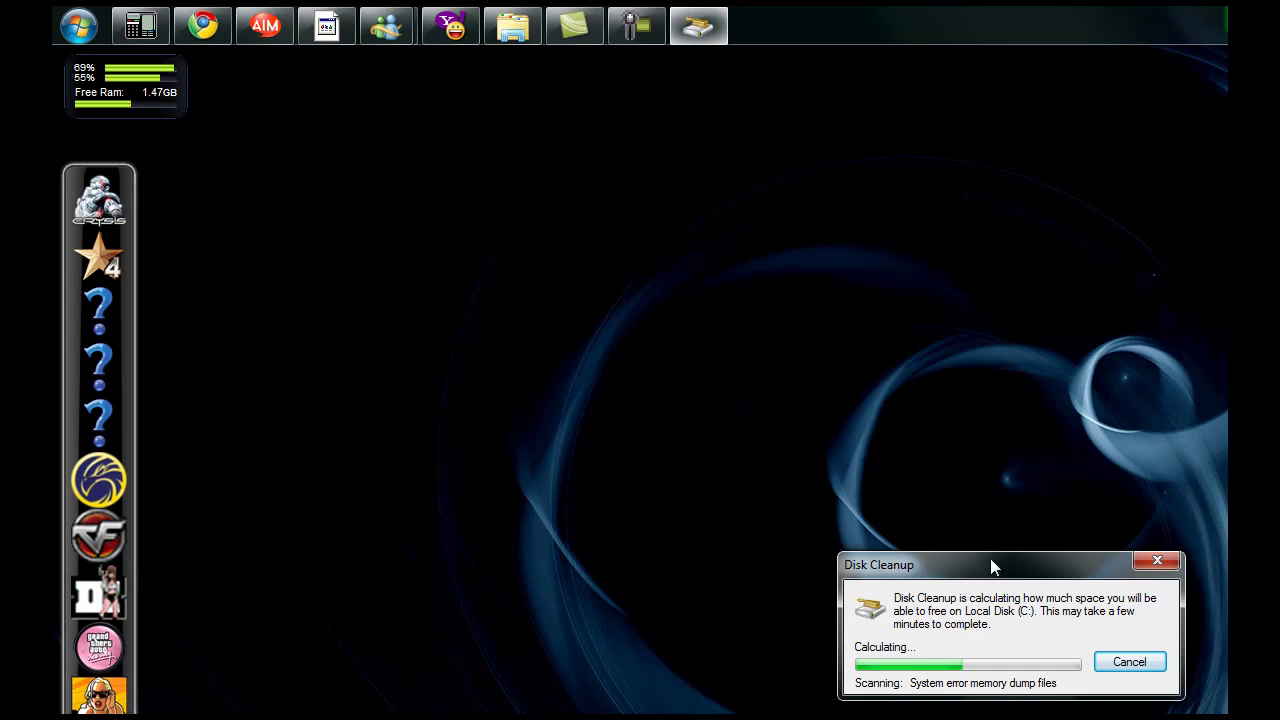
pyautogui.moveTo(1001, 552); pyautogui.dragTo(752, 398)
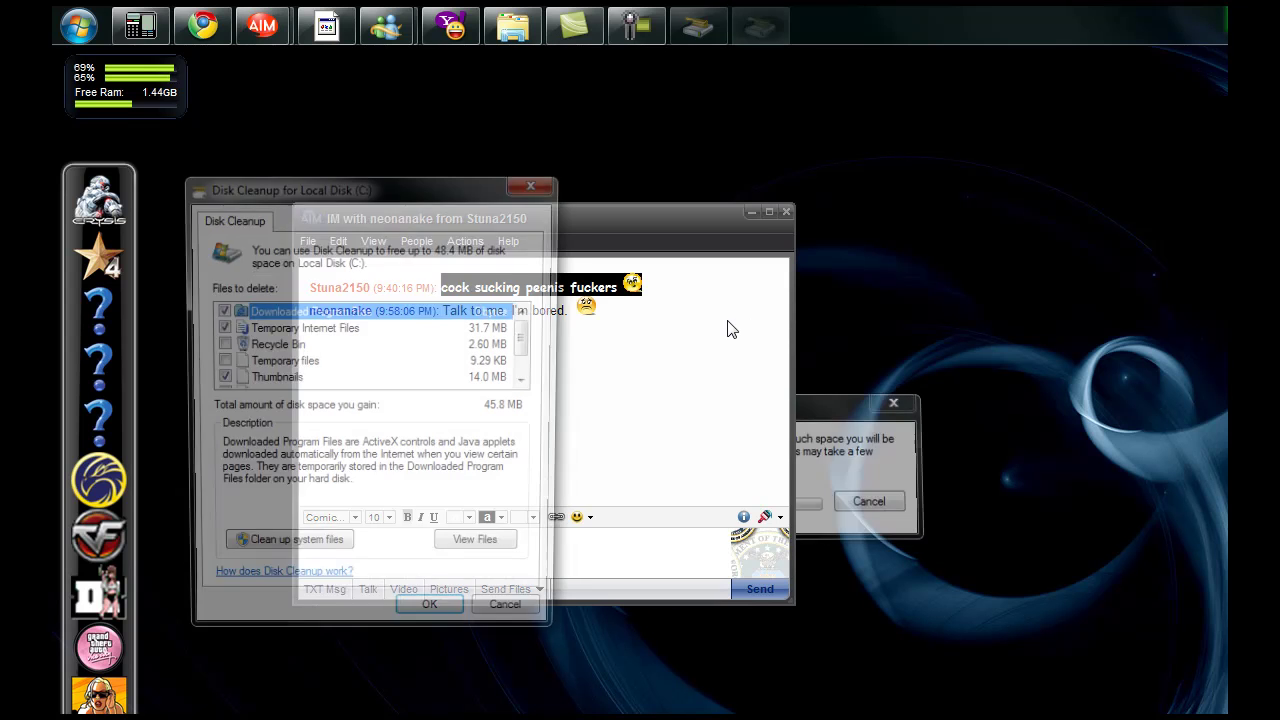
pyautogui.moveTo(395, 185); pyautogui.dragTo(559, 176)
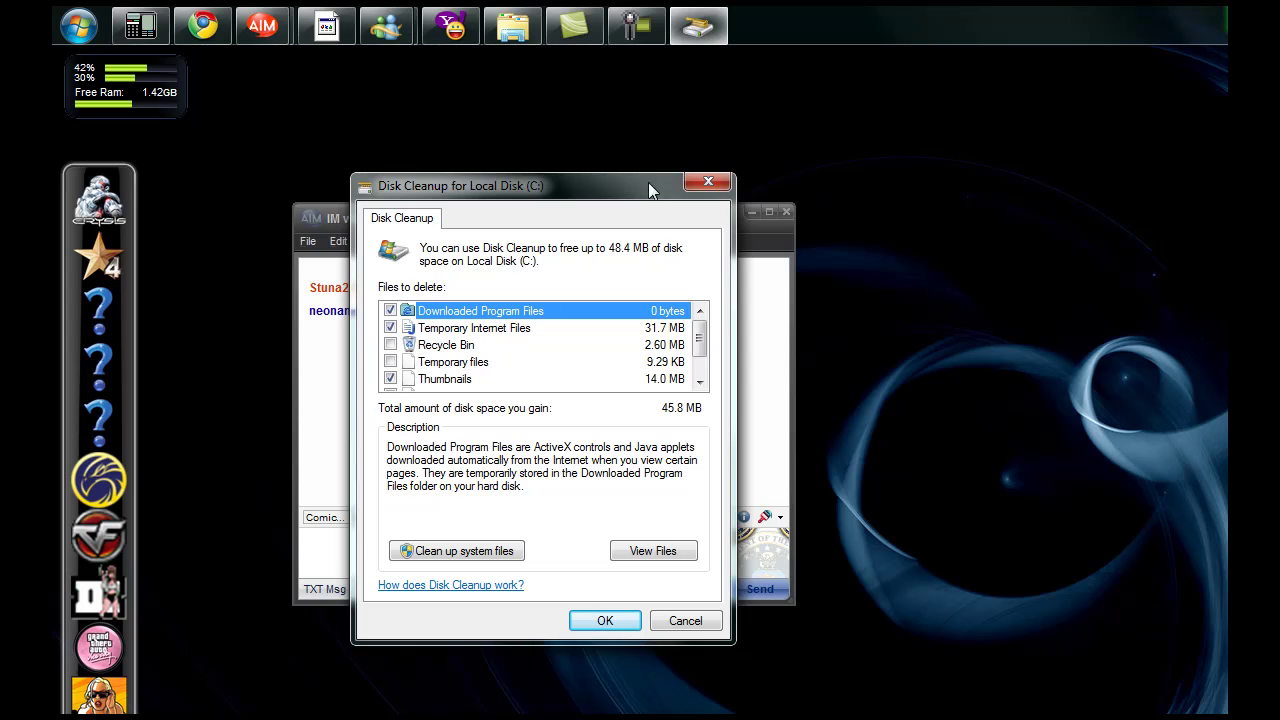
pyautogui.click(786, 212)
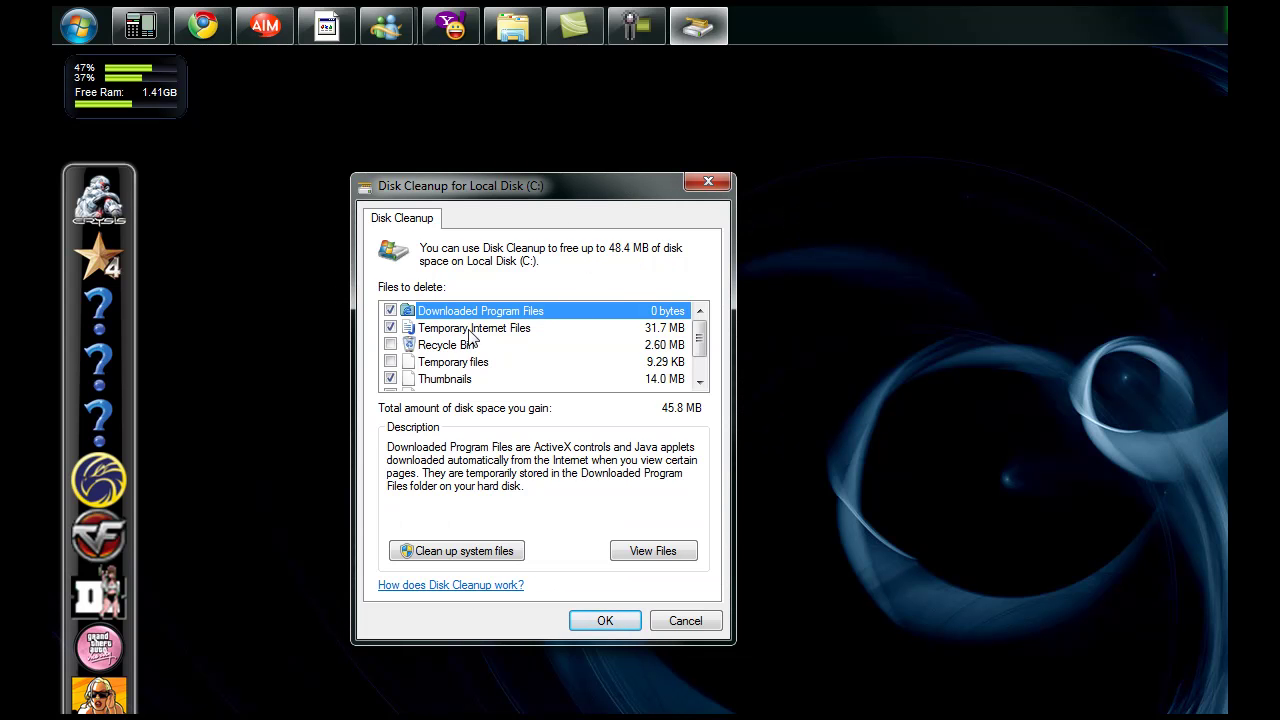
# Include the Recycle Bin and Temporary files in the list of files to delete
pyautogui.moveTo(700, 337)
pyautogui.mouseDown()
pyautogui.moveTo(705, 384)
pyautogui.moveTo(701, 338)
pyautogui.mouseUp()
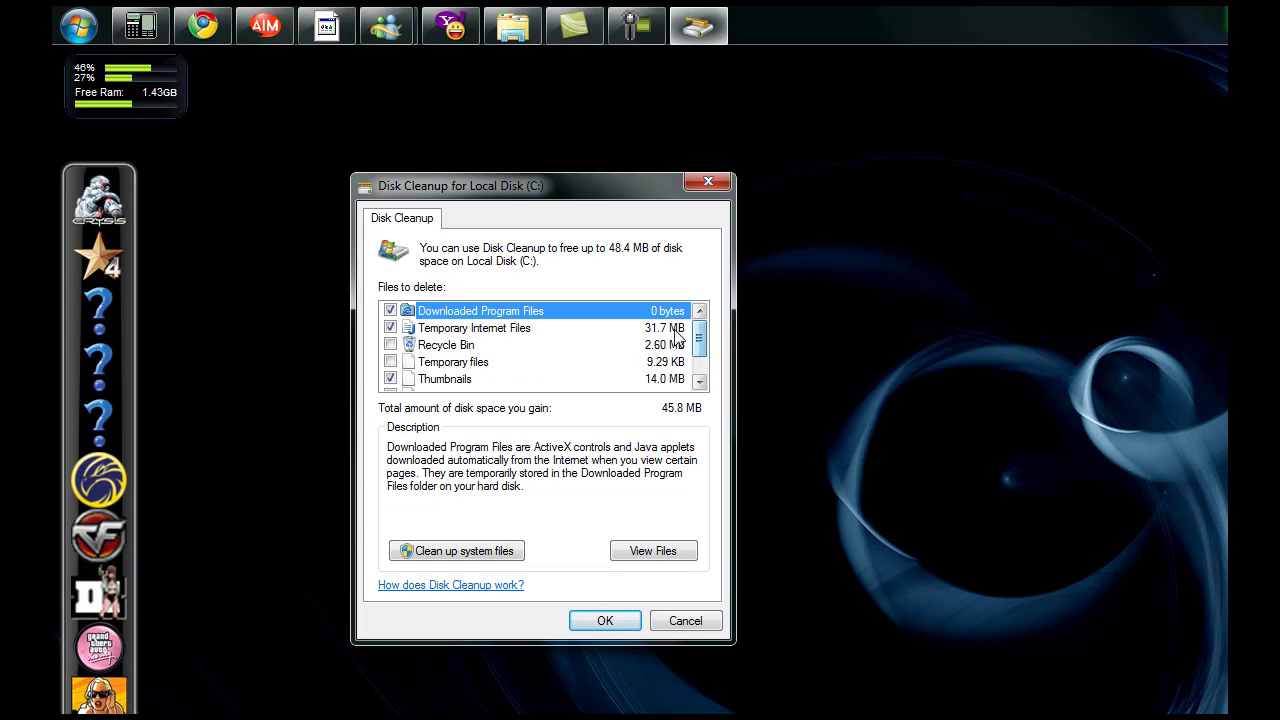
pyautogui.click(390, 345)
pyautogui.click(390, 349)
pyautogui.moveTo(700, 343)
pyautogui.mouseDown()
pyautogui.moveTo(697, 356)
pyautogui.moveTo(699, 338)
pyautogui.mouseUp()
pyautogui.click(390, 361)
pyautogui.click(390, 344)
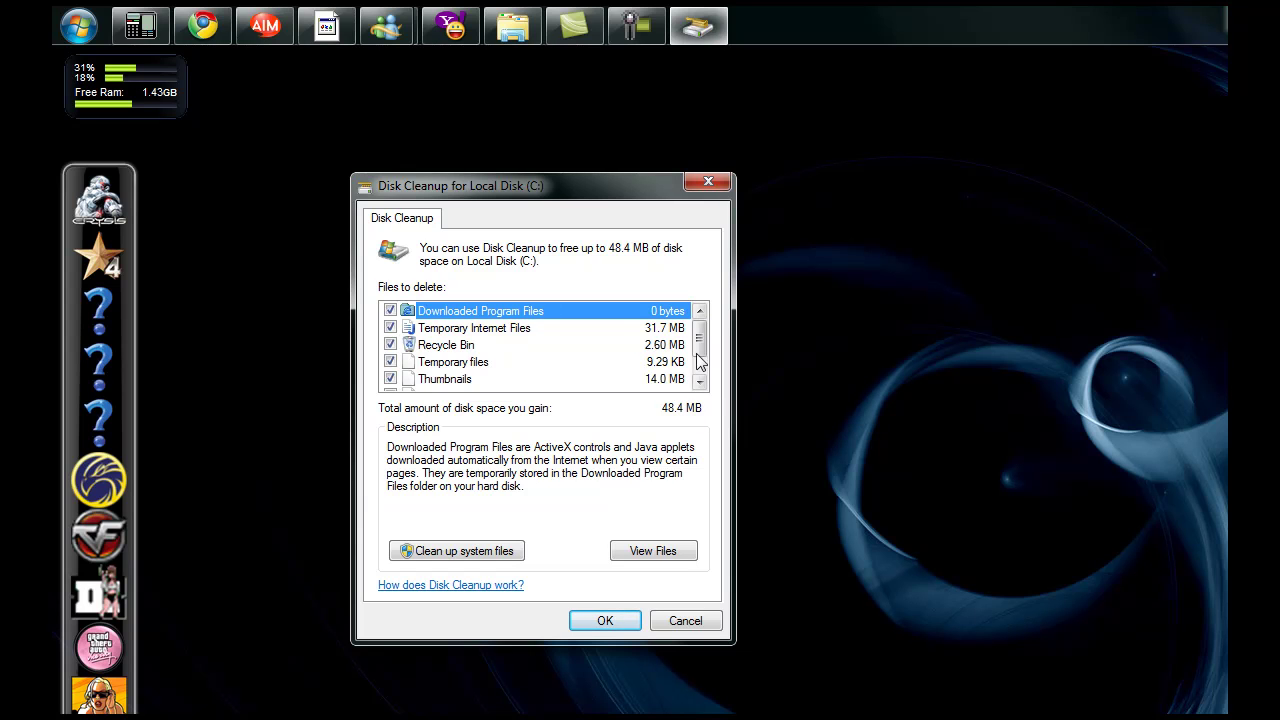
# Include the per user and system archived Windows error reports, and permanently delete all selected files
pyautogui.moveTo(701, 358); pyautogui.dragTo(700, 372)
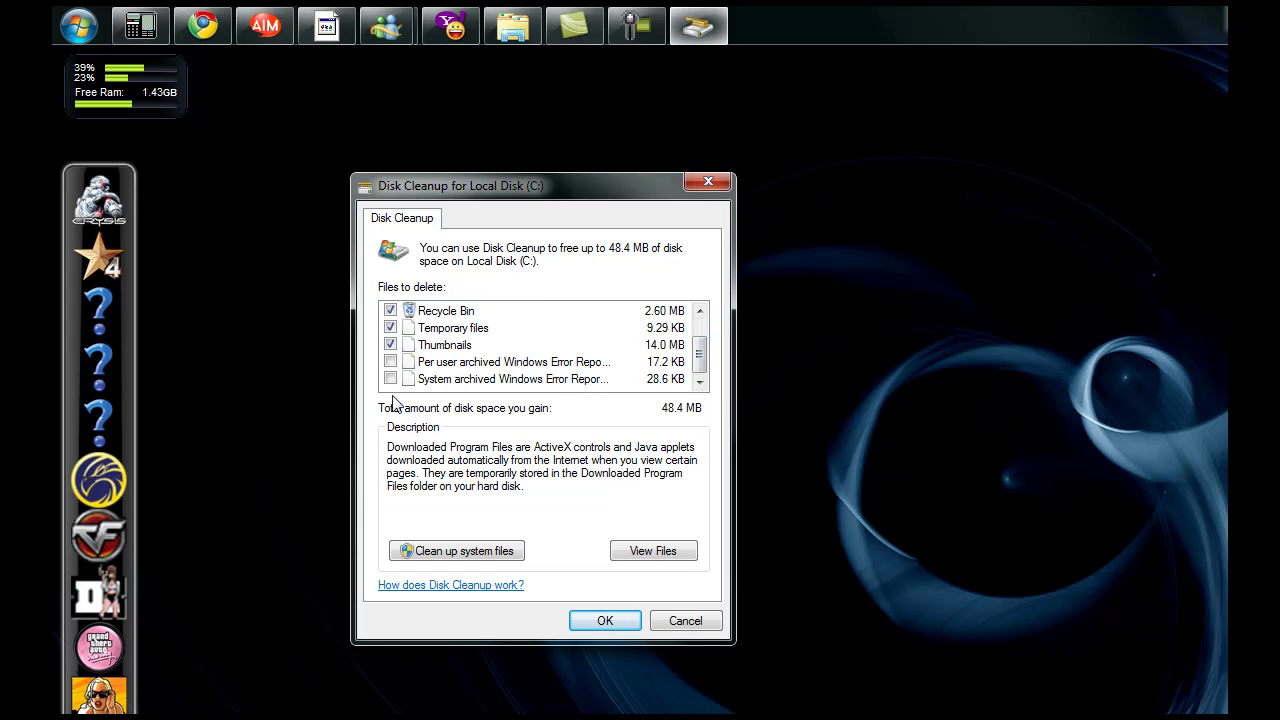
pyautogui.click(390, 378)
pyautogui.click(390, 361)
pyautogui.click(614, 628)
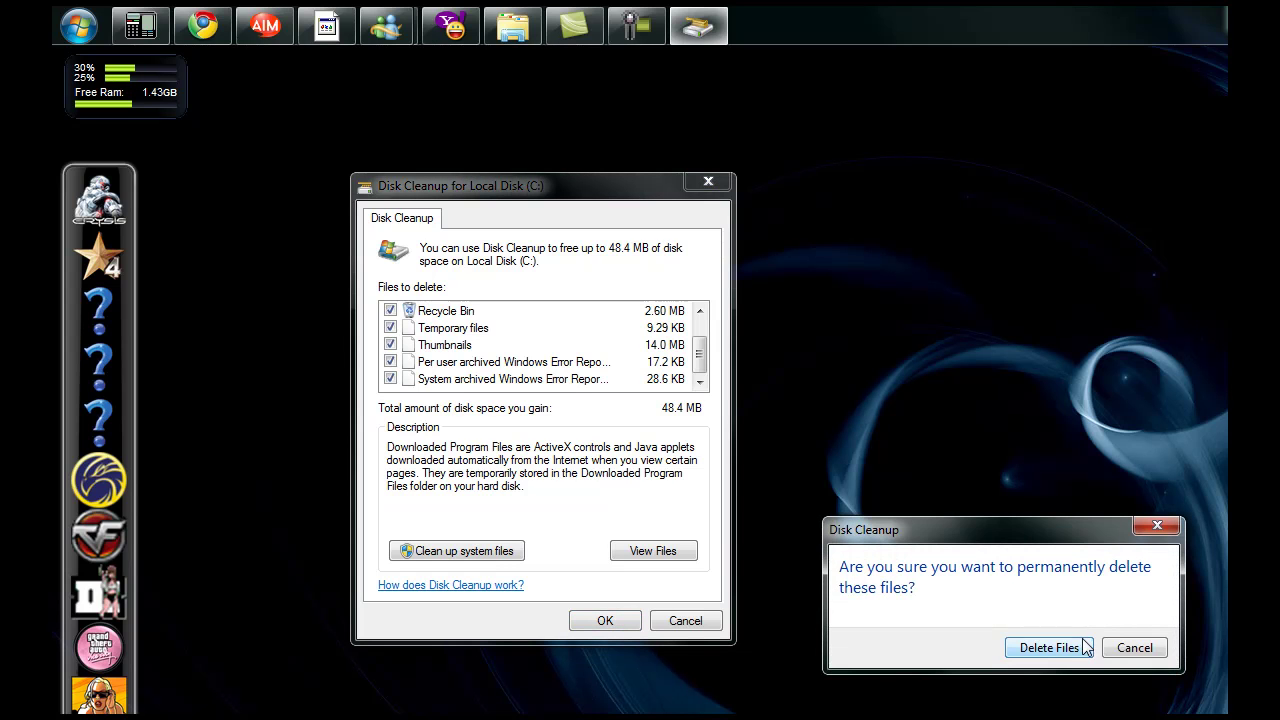
pyautogui.click(1078, 650)
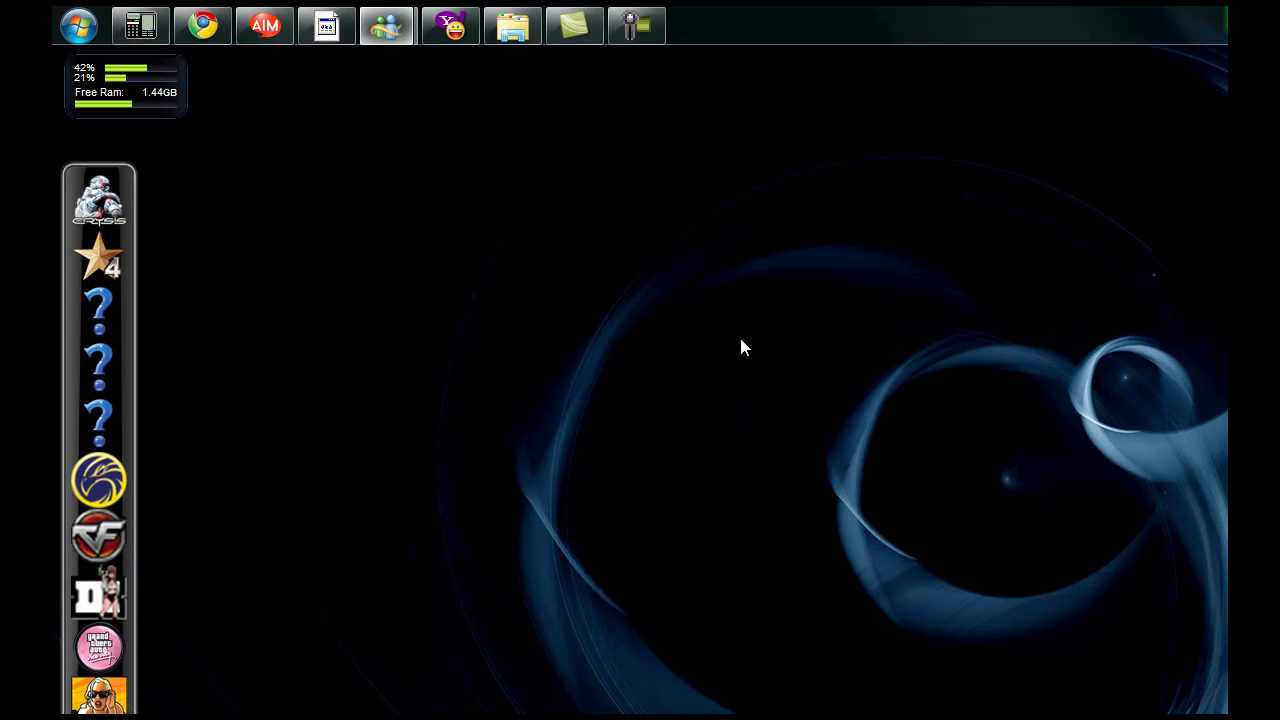
# Open Disk Defragmenter from the System Tools in Accessories and place its window near the middle of the desktop
pyautogui.click(80, 27)
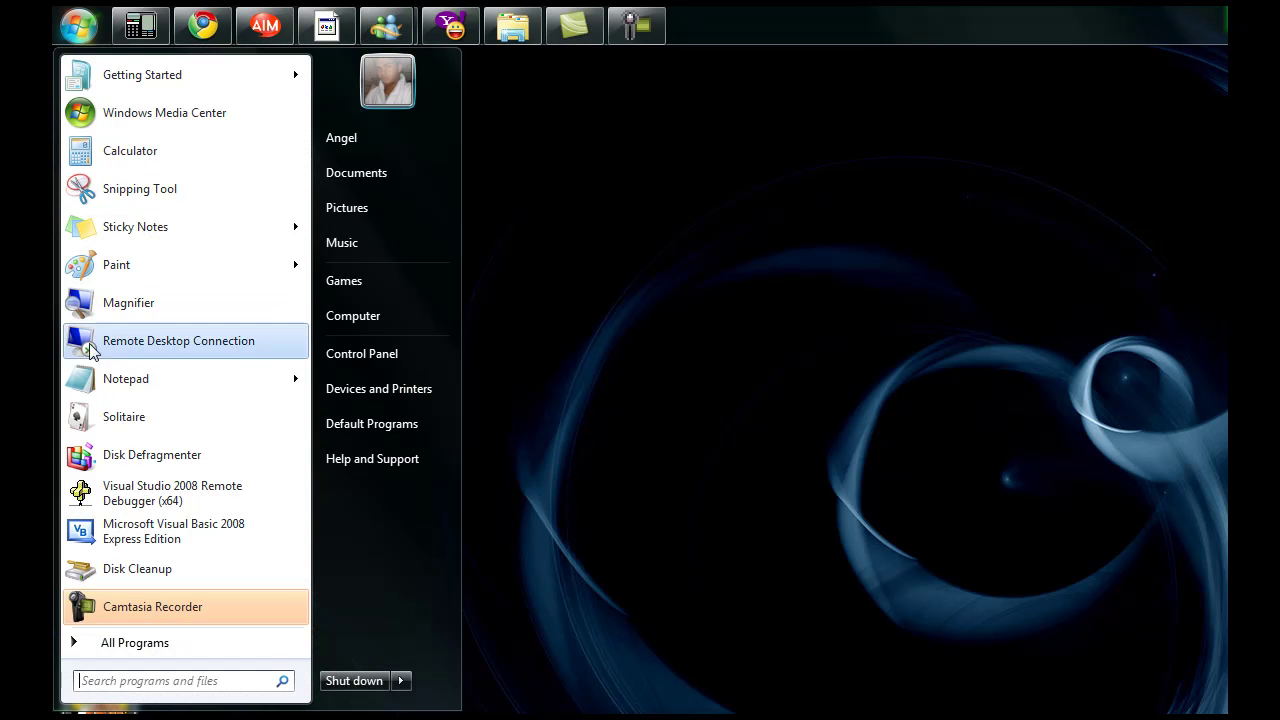
pyautogui.click(146, 643)
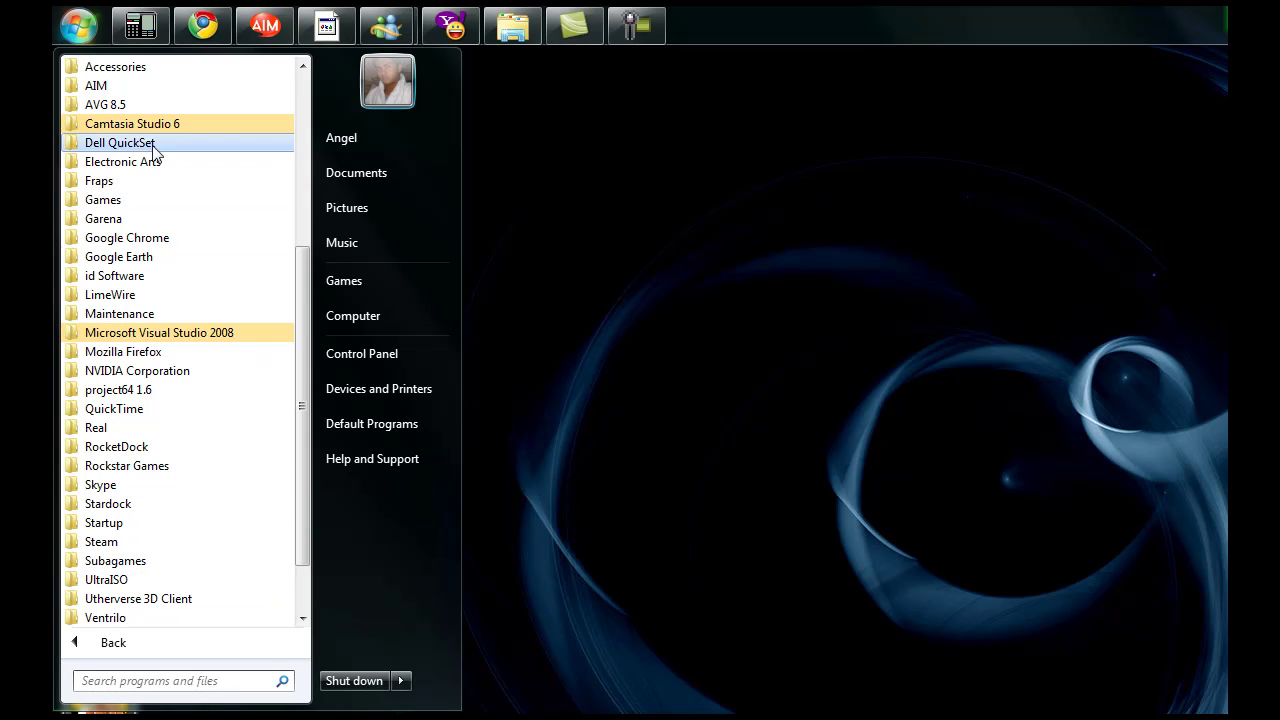
pyautogui.click(115, 67)
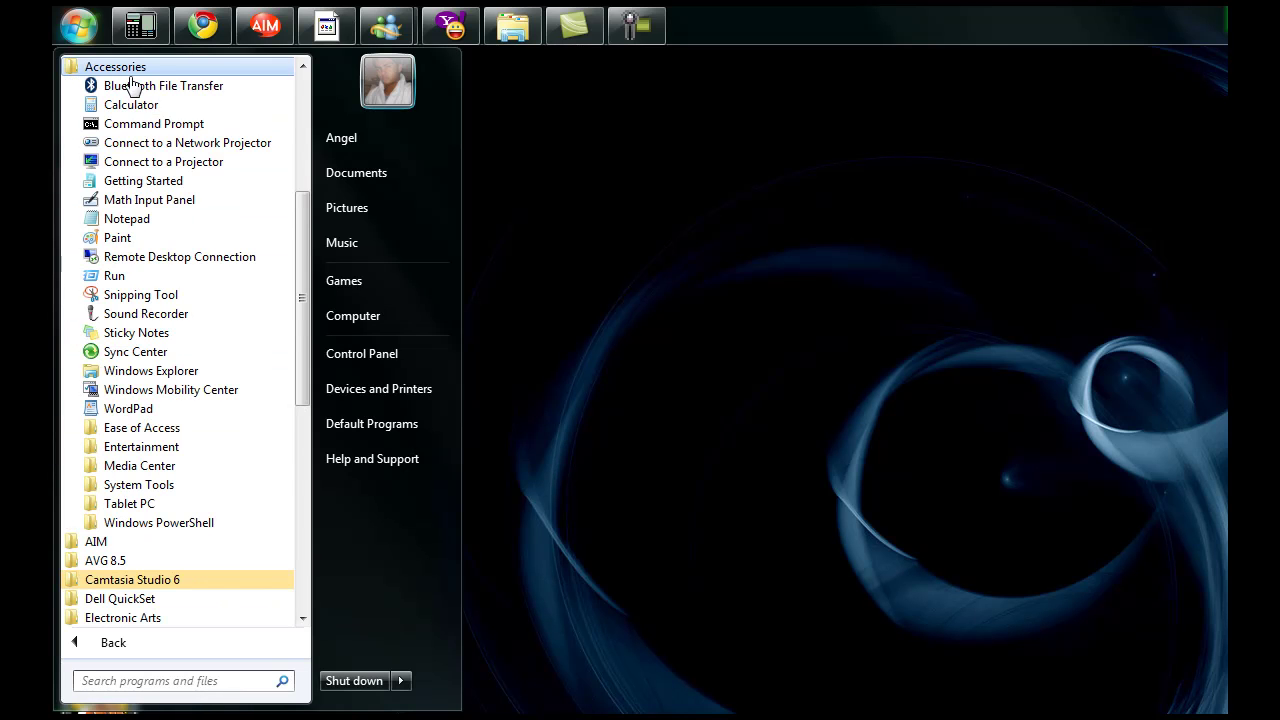
pyautogui.click(178, 487)
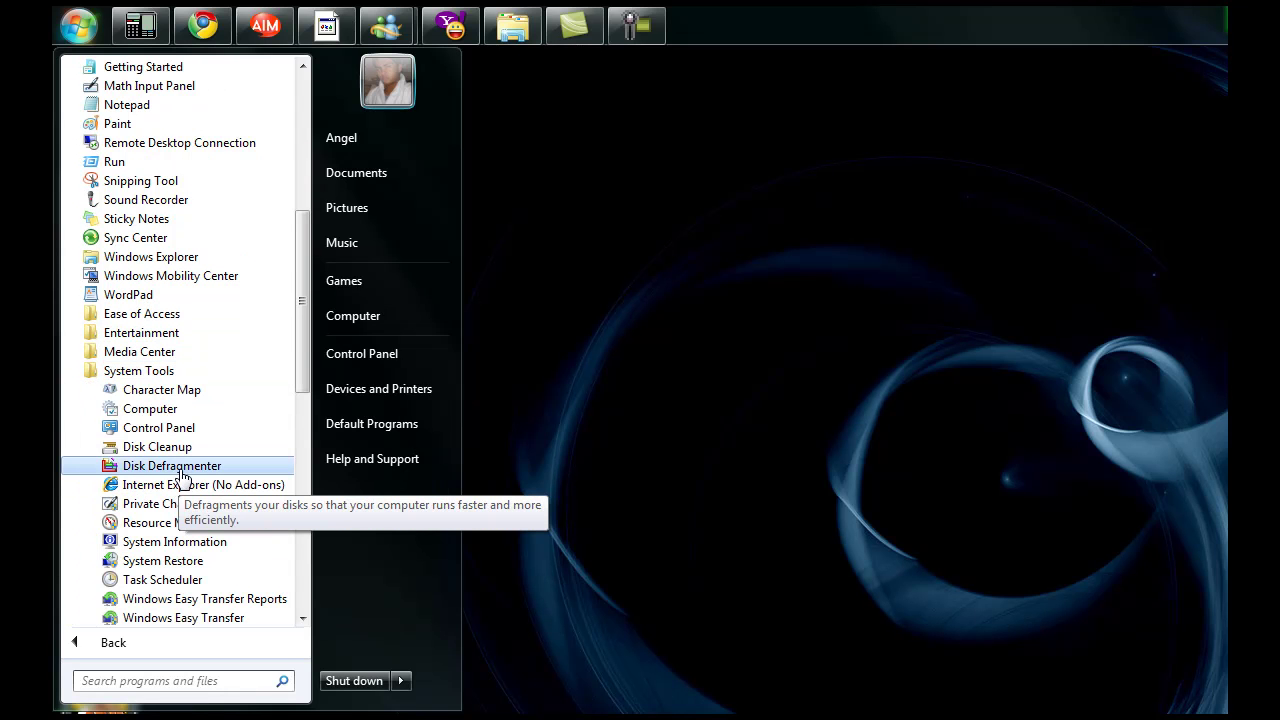
pyautogui.click(172, 466)
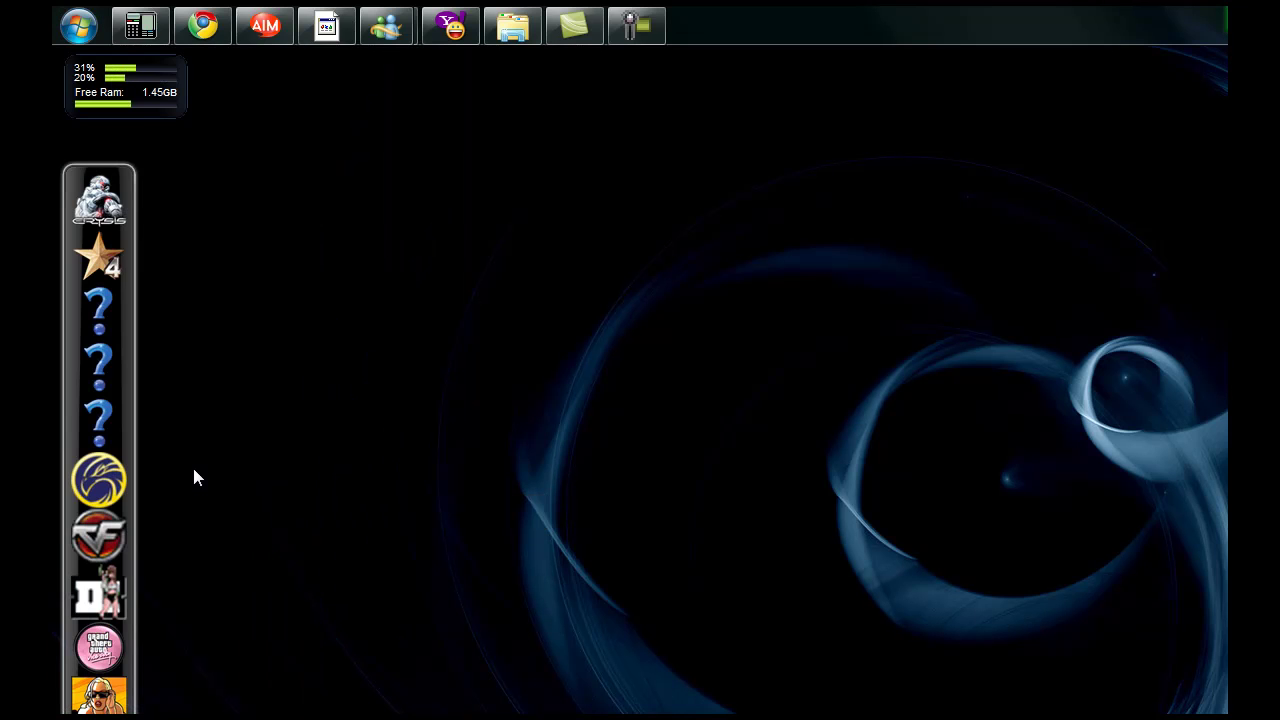
pyautogui.moveTo(963, 363); pyautogui.dragTo(616, 161)
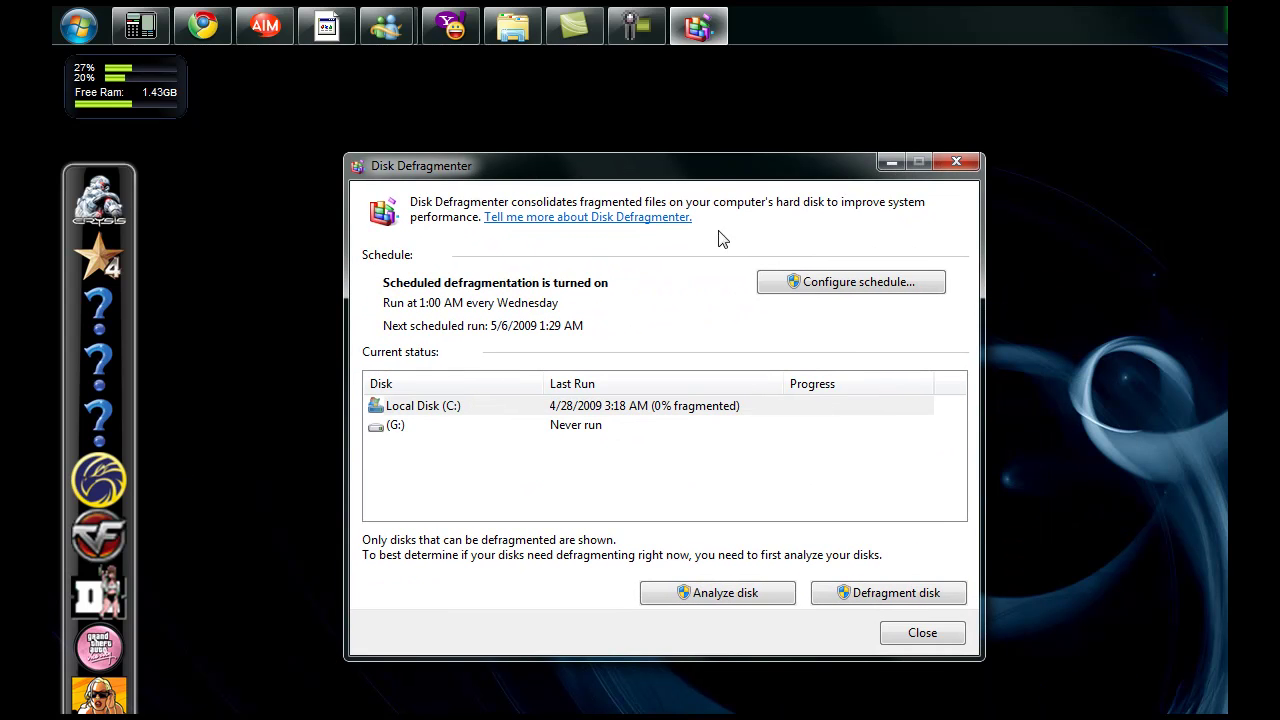
# Analyze Local Disk (C:) for fragmentation
pyautogui.click(728, 594)
pyautogui.moveTo(962, 372); pyautogui.dragTo(640, 217)
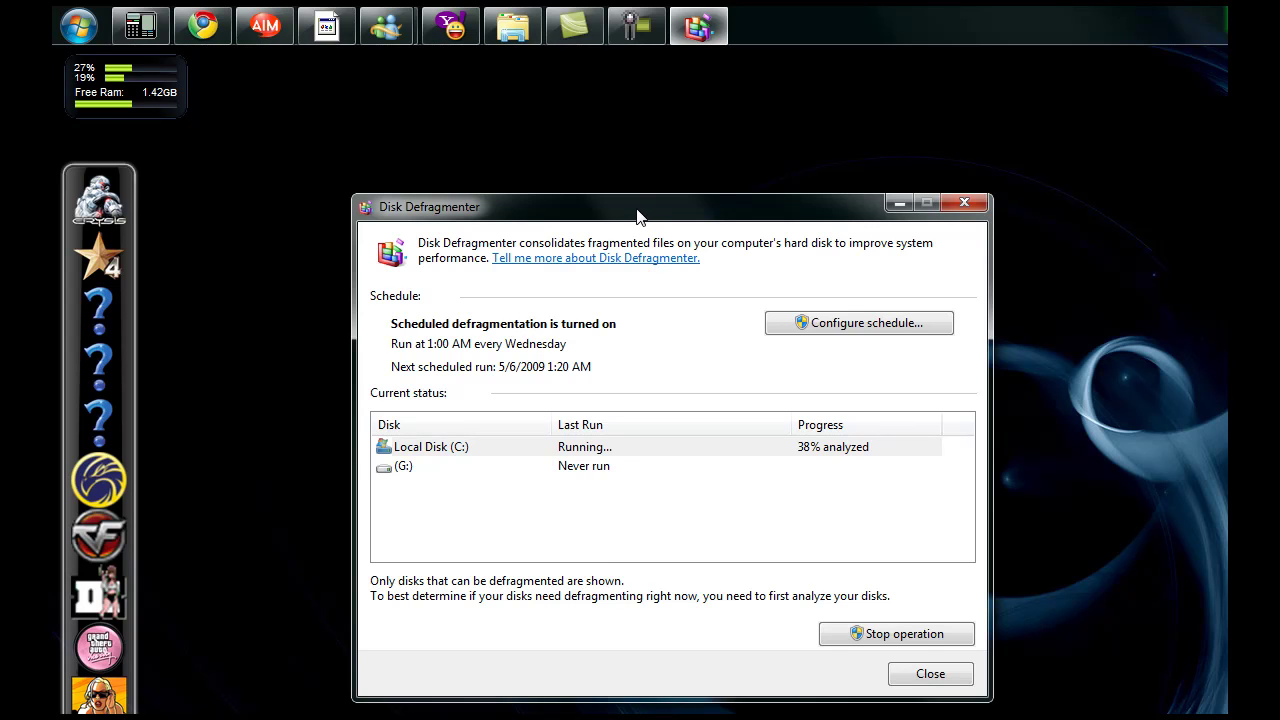
pyautogui.moveTo(638, 203); pyautogui.dragTo(619, 181)
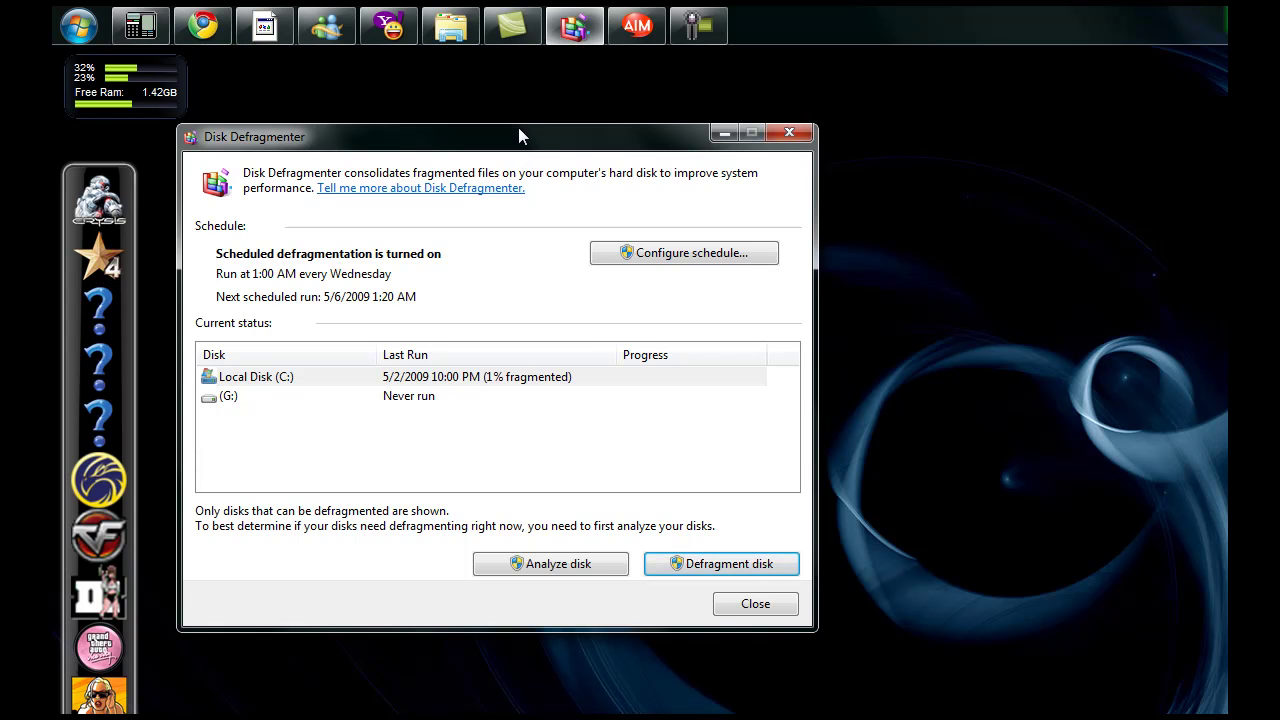
pyautogui.moveTo(525, 143); pyautogui.dragTo(560, 128)
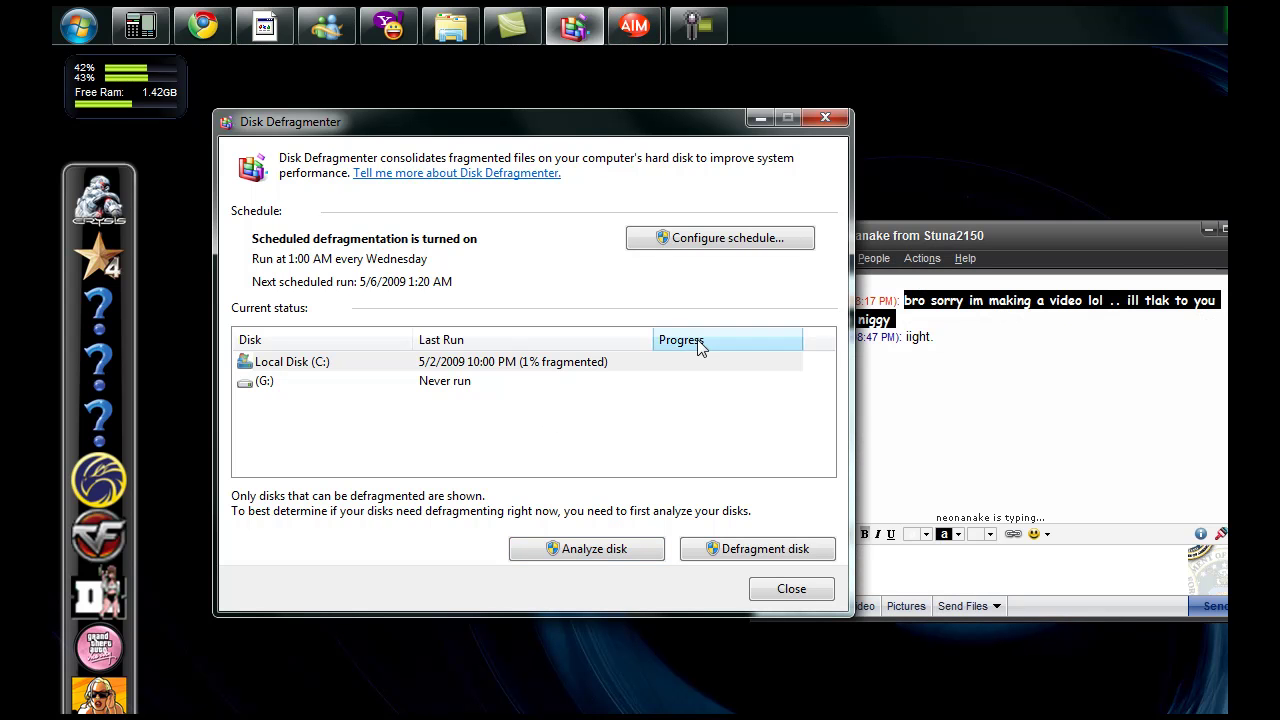
# Move the instant message window out of view and close Disk Defragmenter
pyautogui.click(1065, 239)
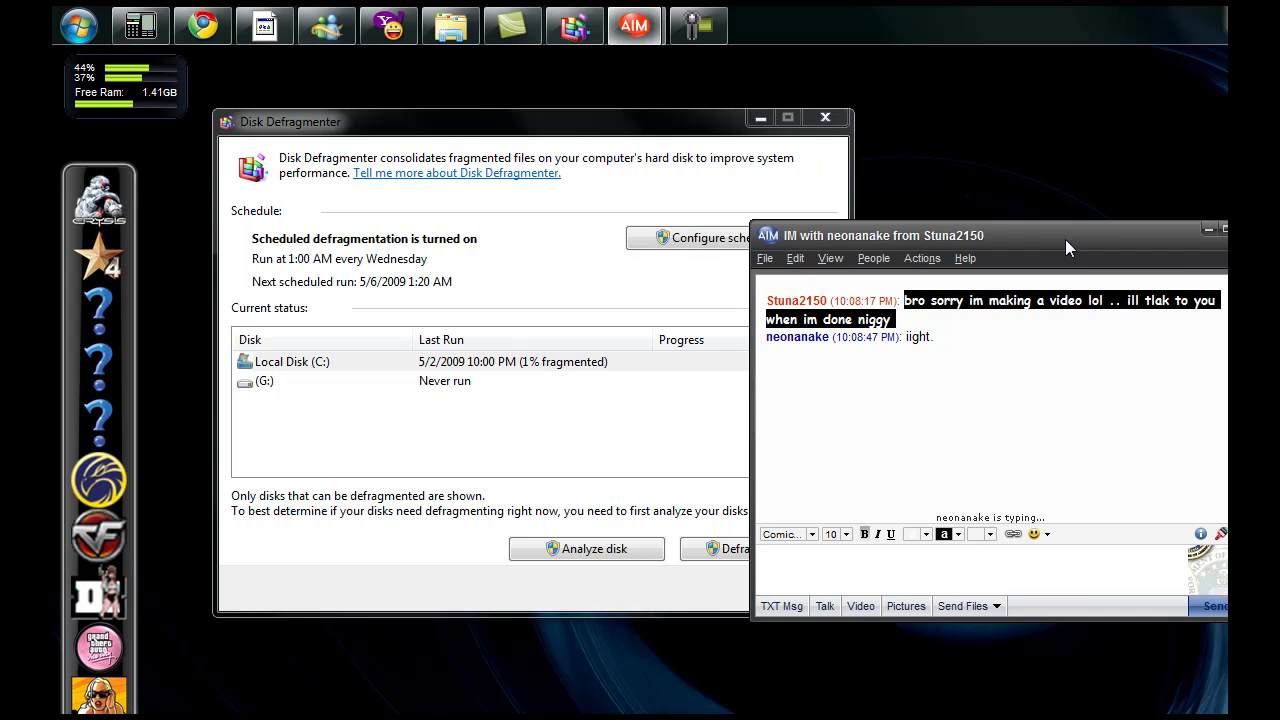
pyautogui.moveTo(1065, 239); pyautogui.dragTo(1227, 239)
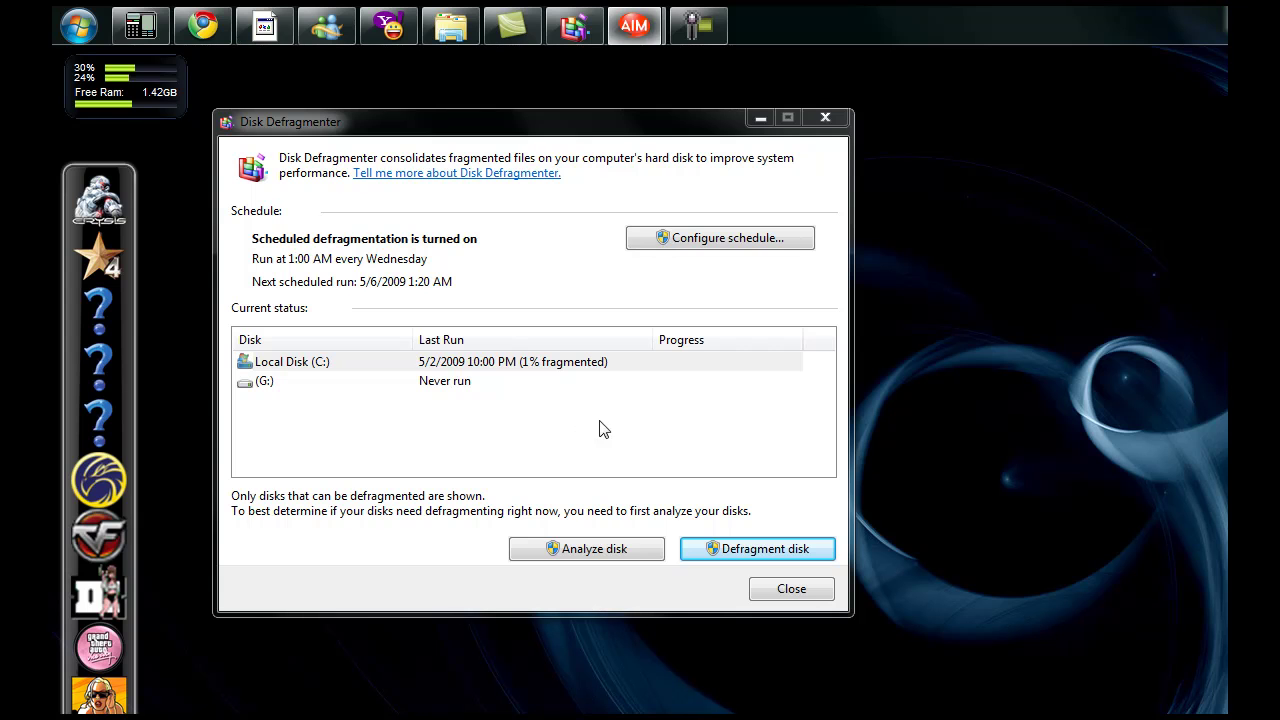
pyautogui.click(803, 597)
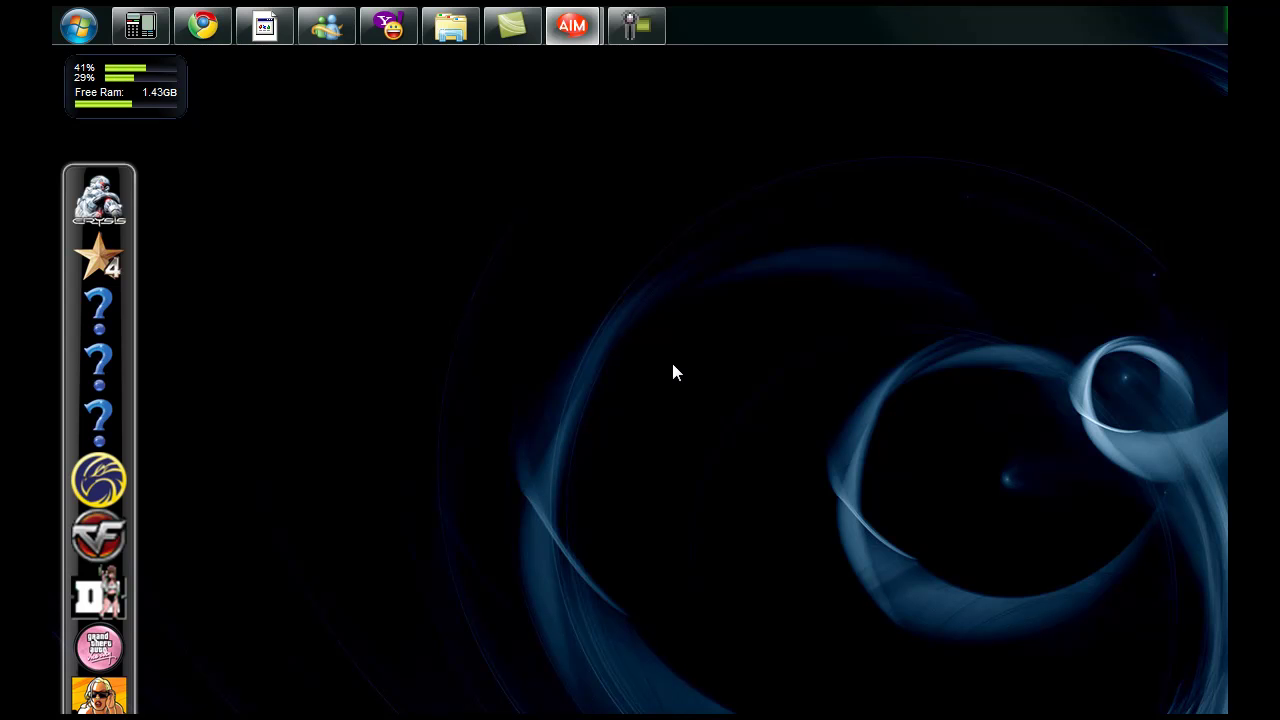
# Switch to Google Chrome and look through the open geek community profile page and the MySpace home page
pyautogui.click(203, 28)
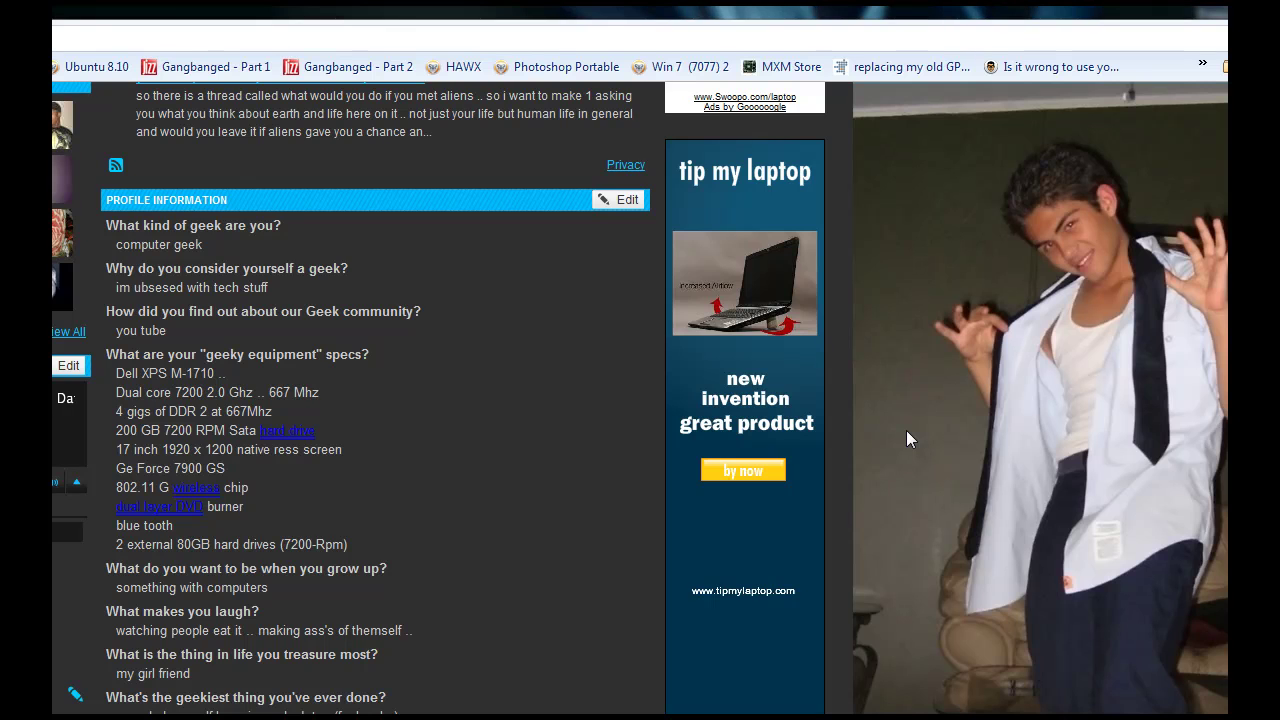
pyautogui.scroll(5, 906, 430)
pyautogui.scroll(2, 906, 437)
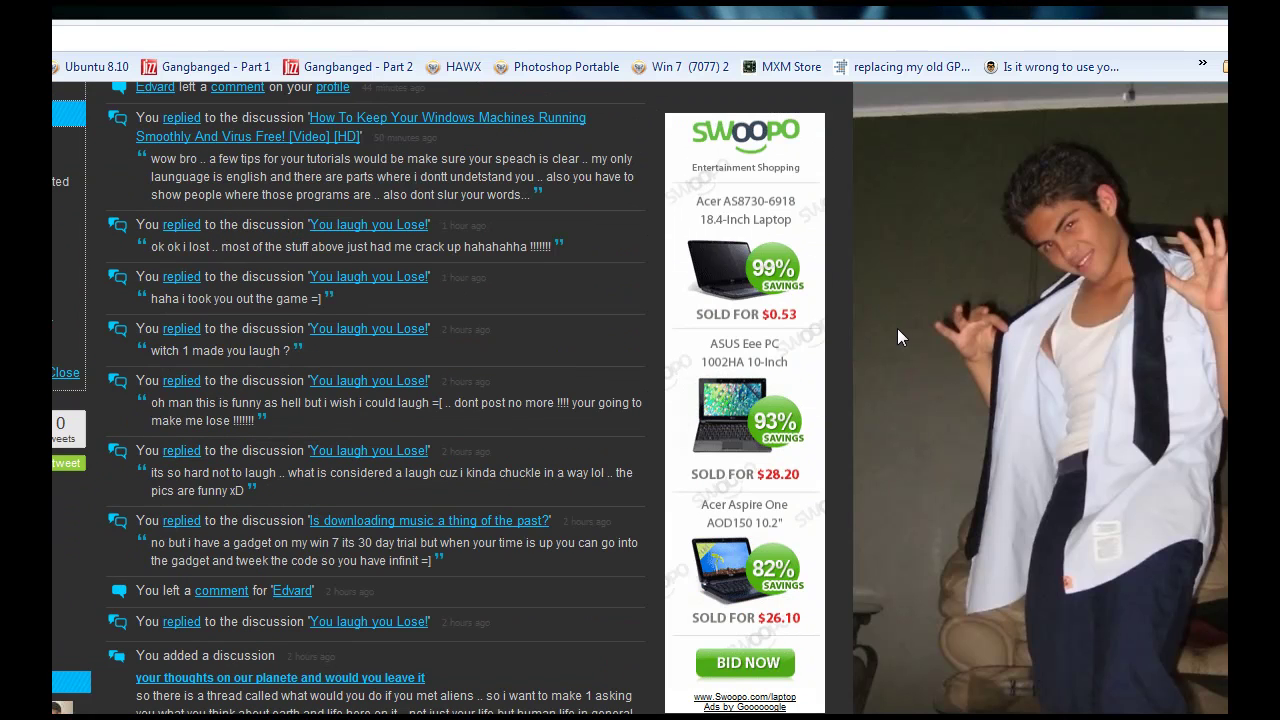
pyautogui.scroll(5, 900, 376)
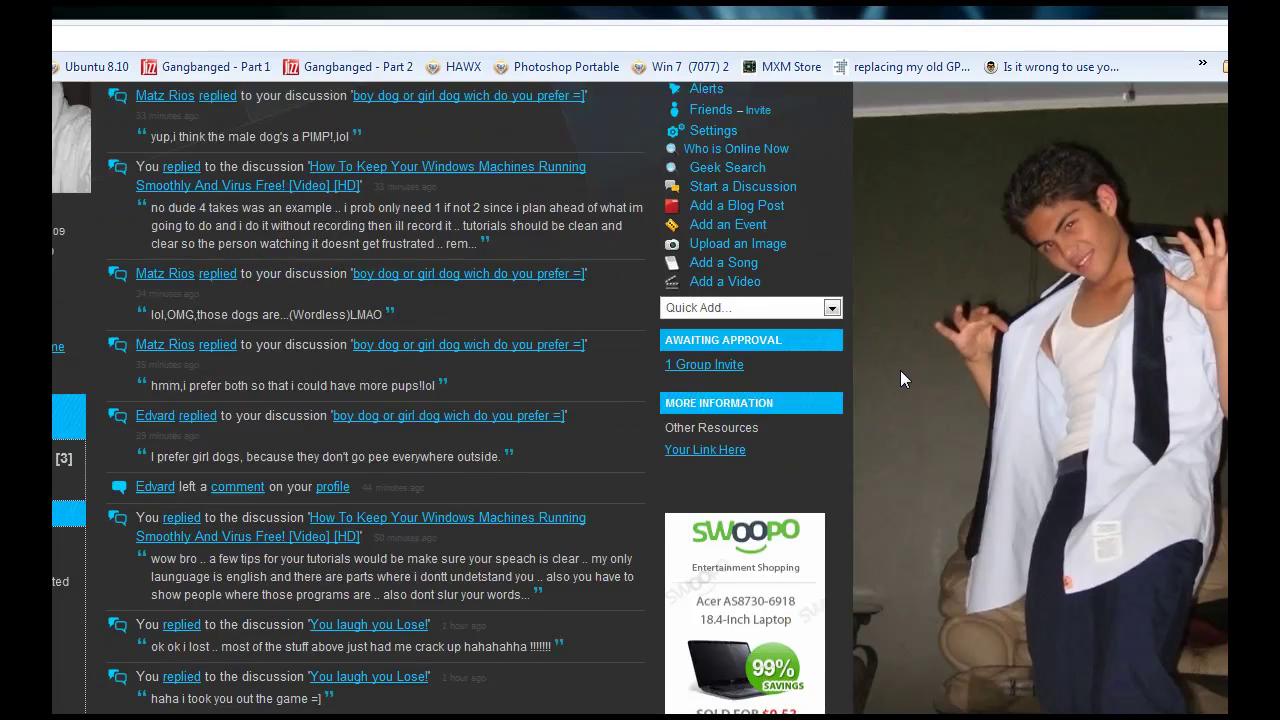
pyautogui.scroll(3, 901, 378)
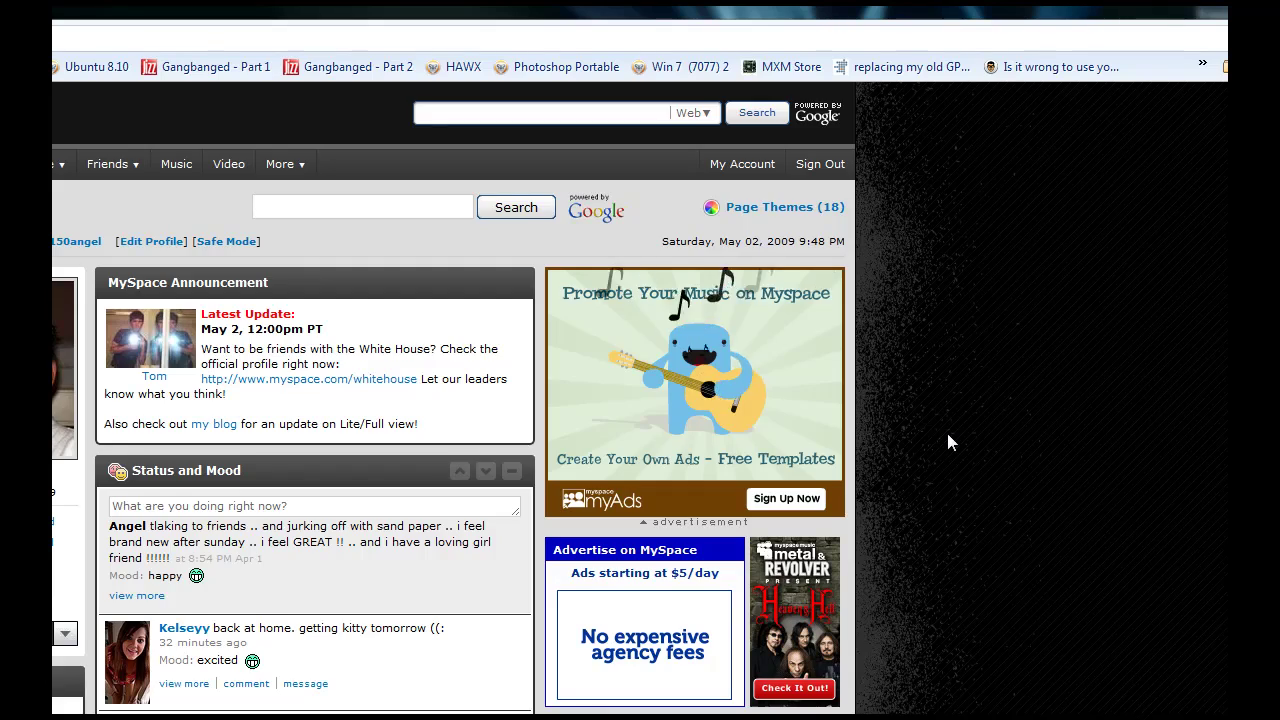
pyautogui.scroll(-6, 945, 427)
pyautogui.scroll(-4, 942, 426)
pyautogui.scroll(5, 942, 426)
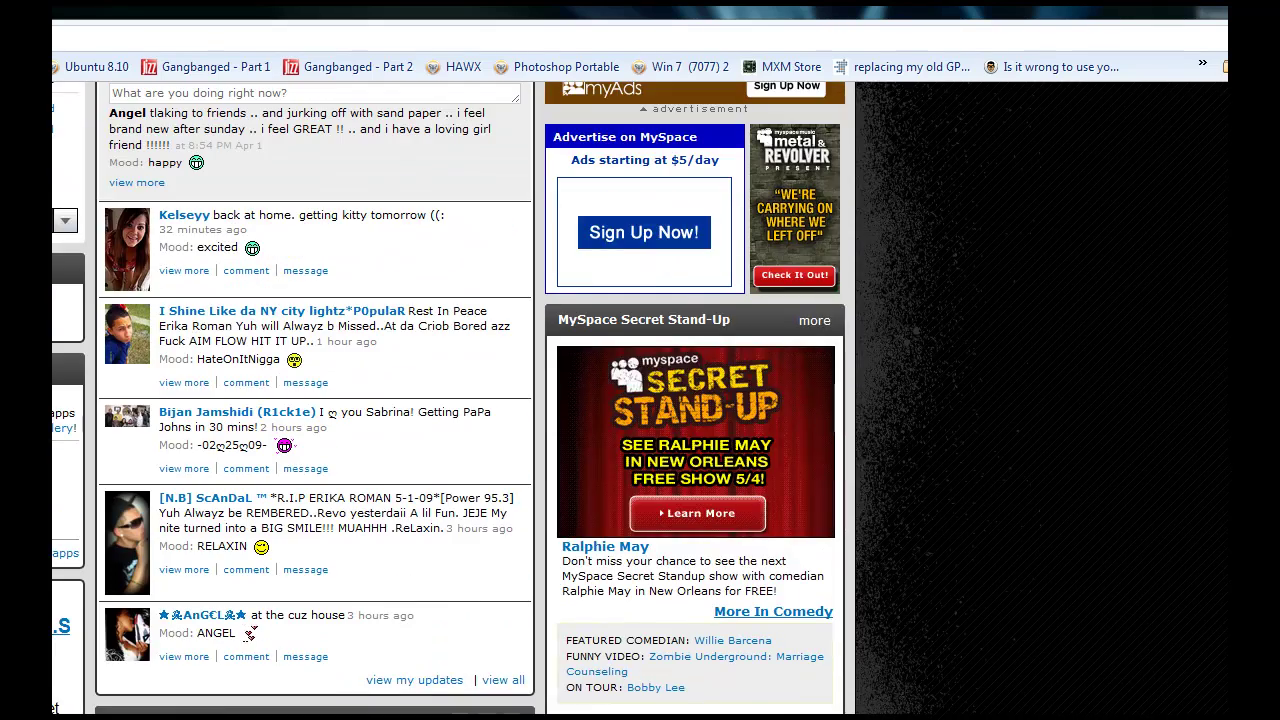